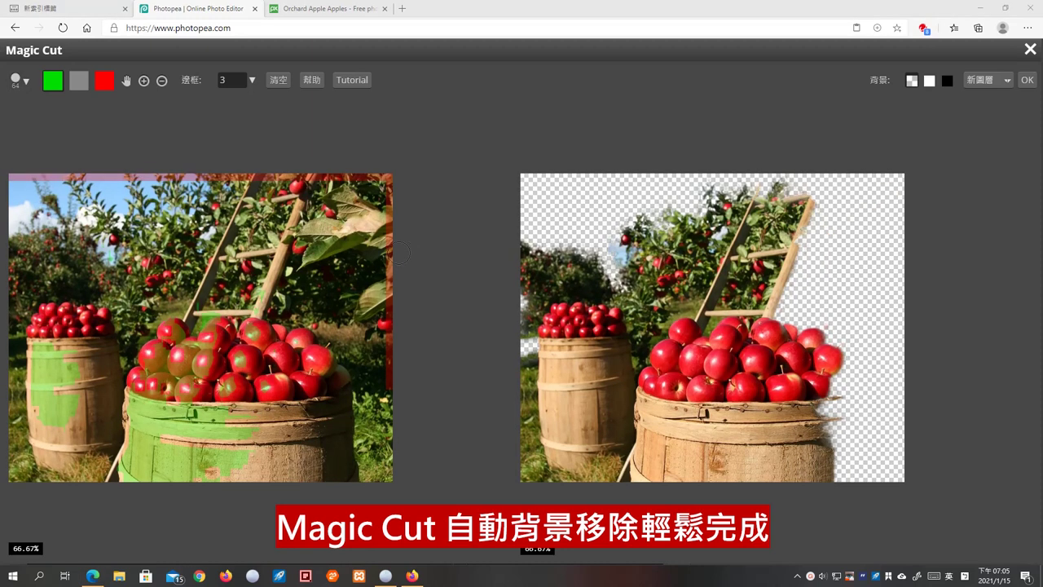
Mark the orchard trees, sky and ladder behind the apples as background with red strokes.
click(105, 80)
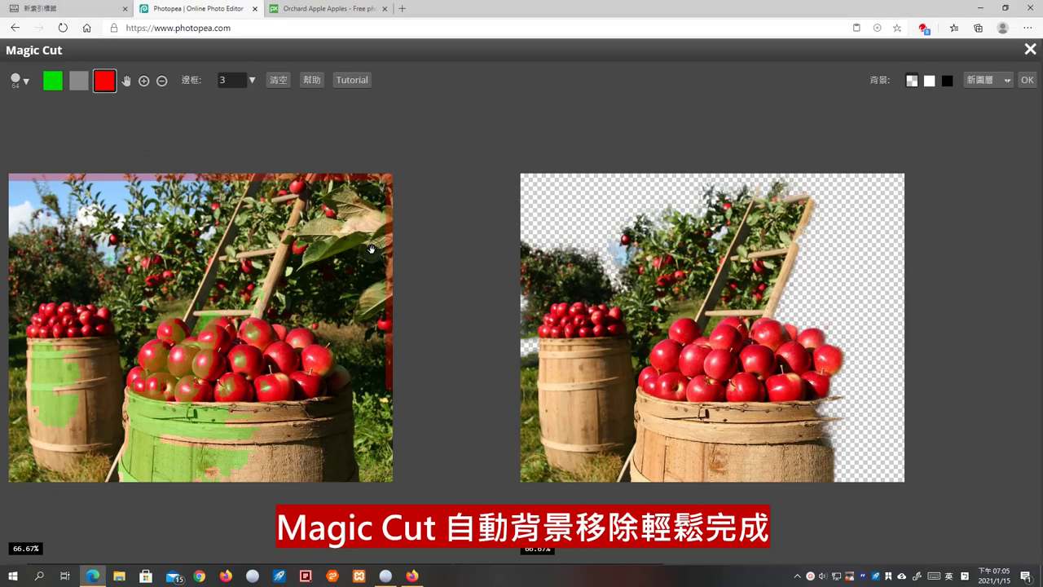
drag(373, 252, 166, 273)
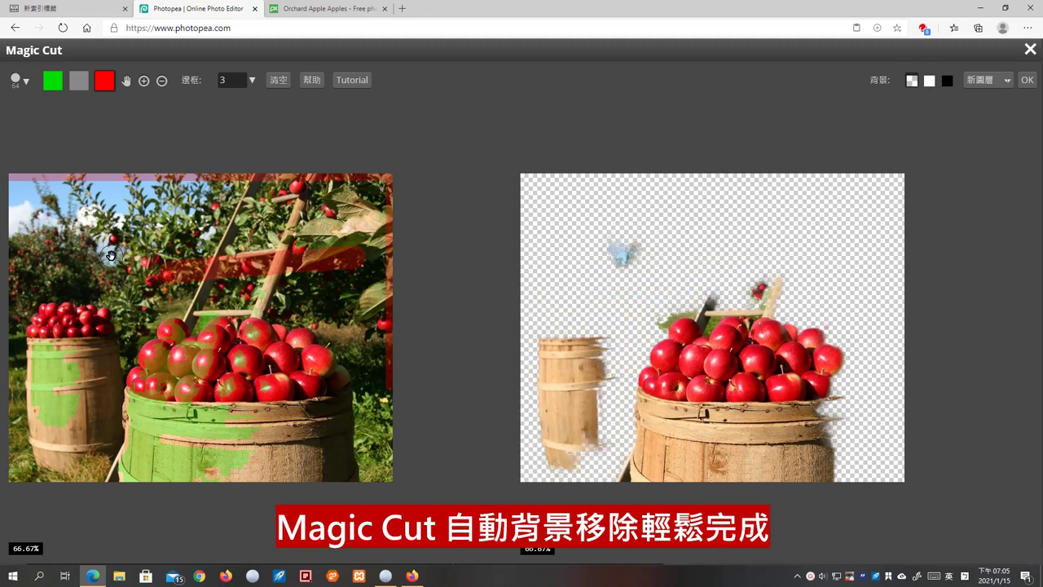
drag(125, 251, 88, 253)
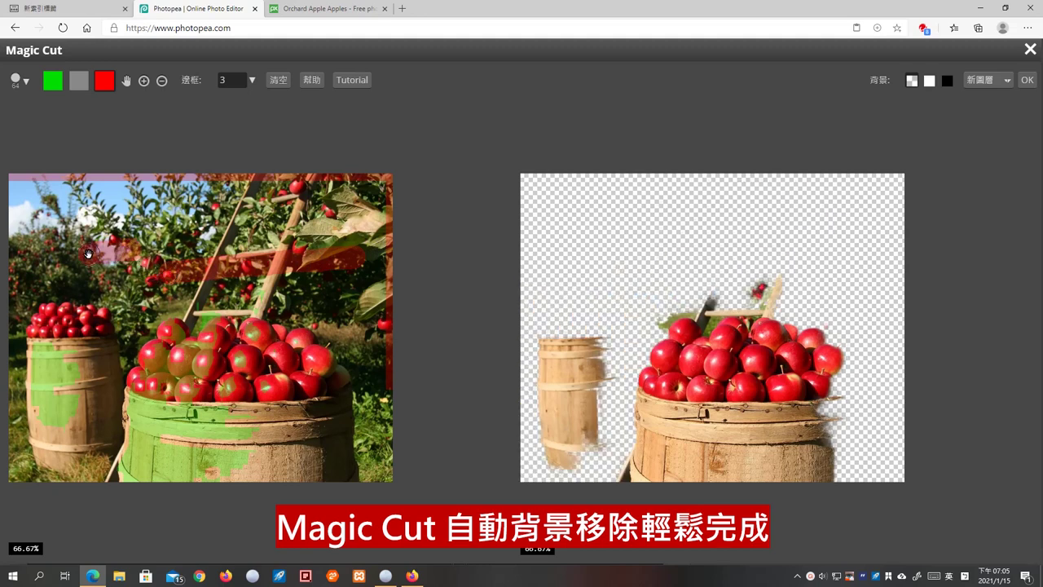
drag(315, 296, 204, 302)
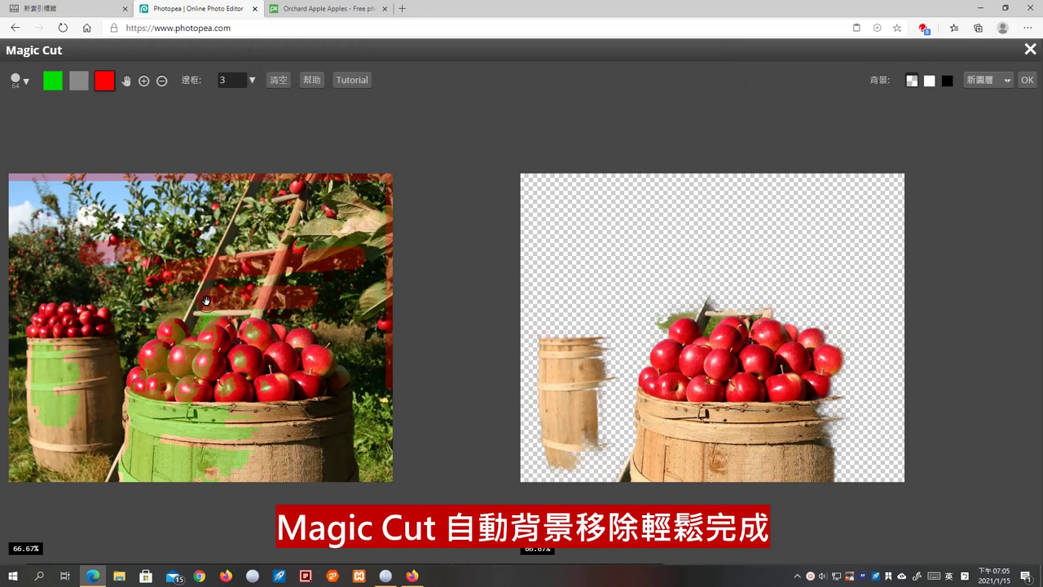
Erase the red stroke across the lower ladder and repaint the background mark just above the apple pile.
click(77, 82)
mouse_move(187, 297)
mouse_down()
mouse_move(312, 290)
mouse_move(251, 302)
mouse_up()
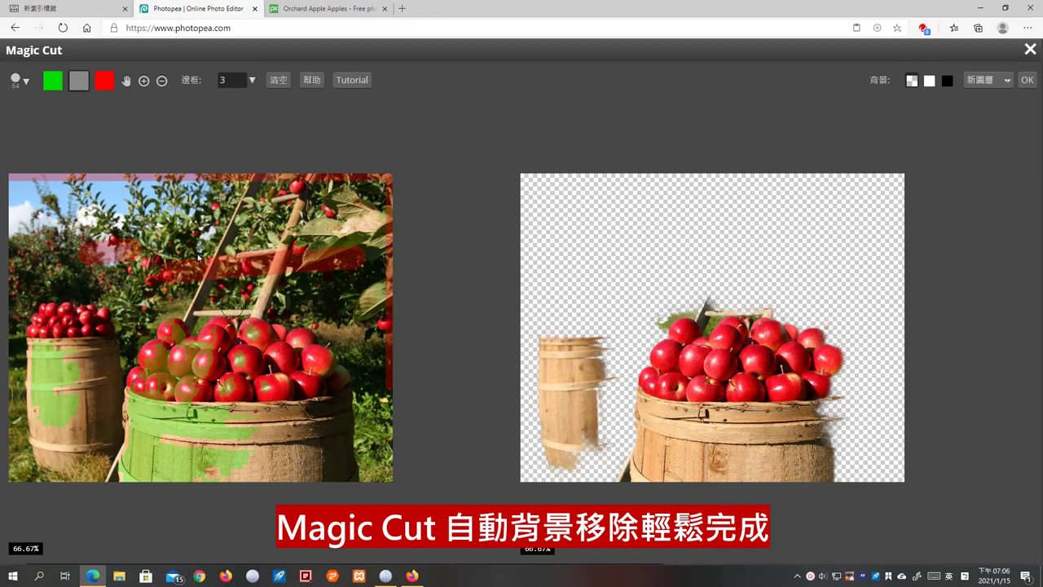
click(106, 81)
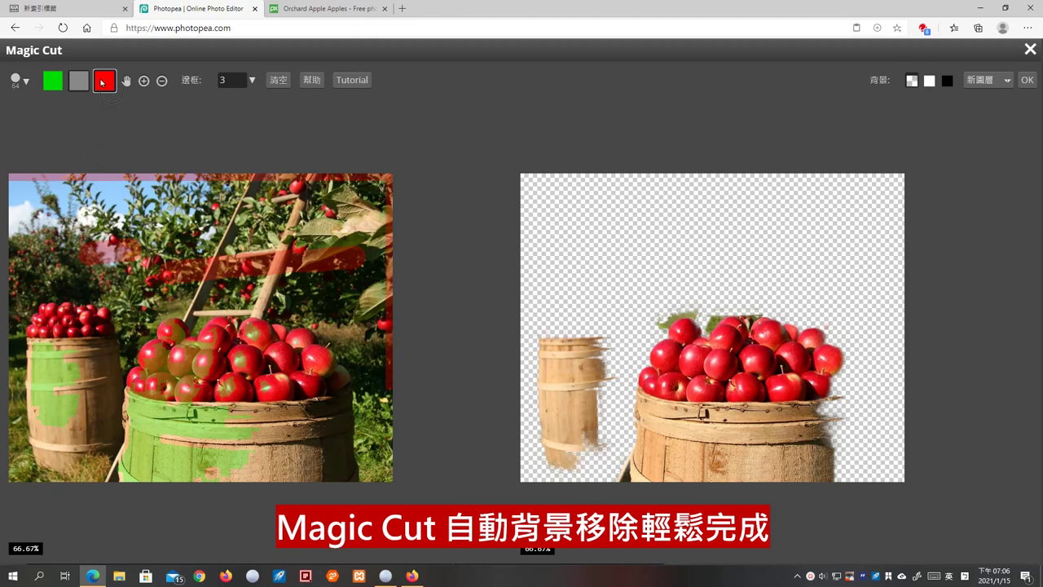
drag(273, 310, 191, 312)
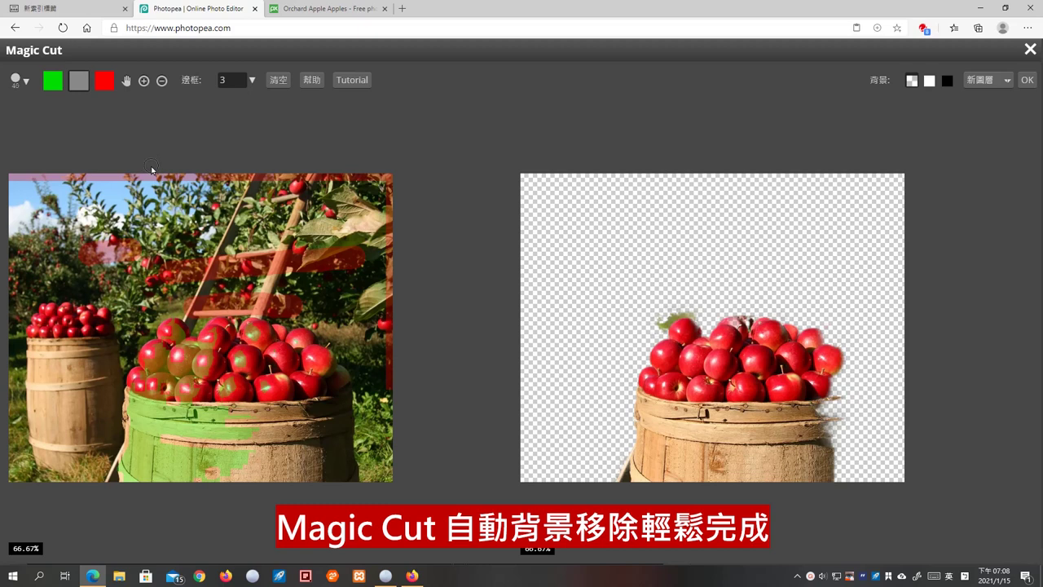
click(107, 87)
drag(155, 317, 156, 317)
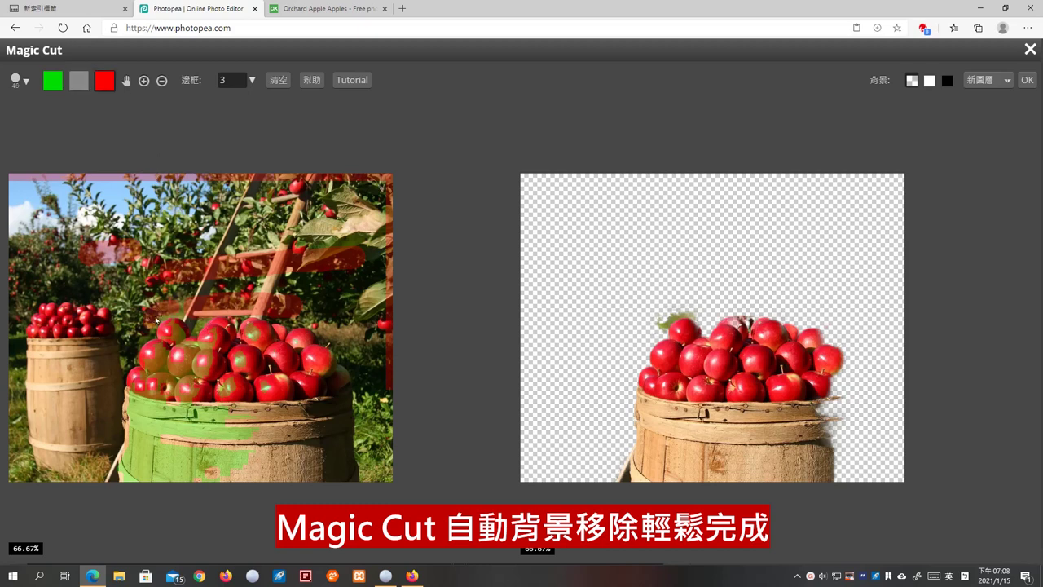
Mark the front barrel's right side as foreground and the grass beside it as background.
key(1)
drag(325, 401, 330, 475)
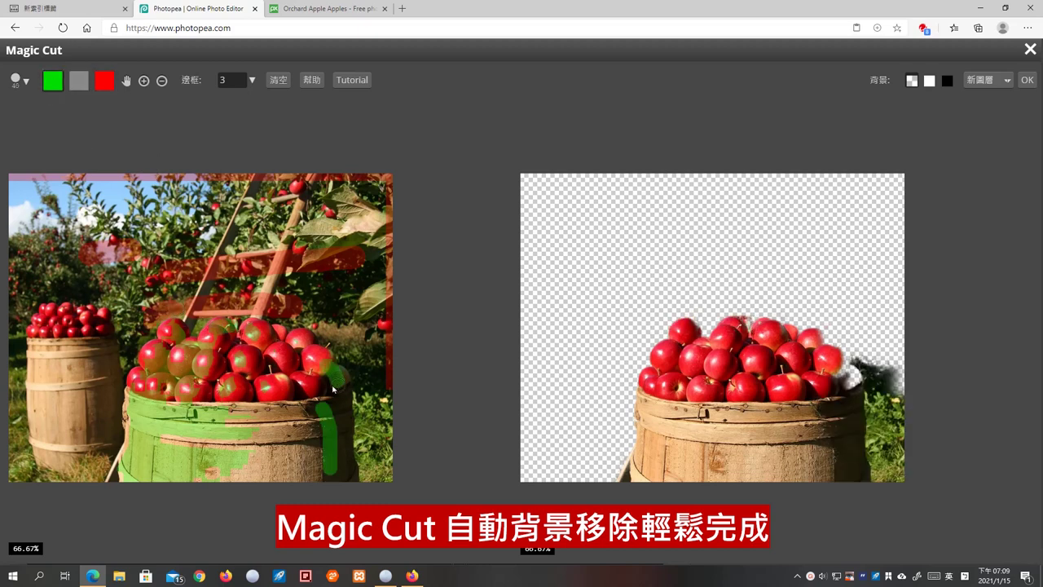
key(3)
drag(374, 403, 374, 489)
mouse_move(349, 358)
mouse_down()
mouse_move(379, 386)
mouse_move(352, 366)
mouse_move(356, 401)
mouse_up()
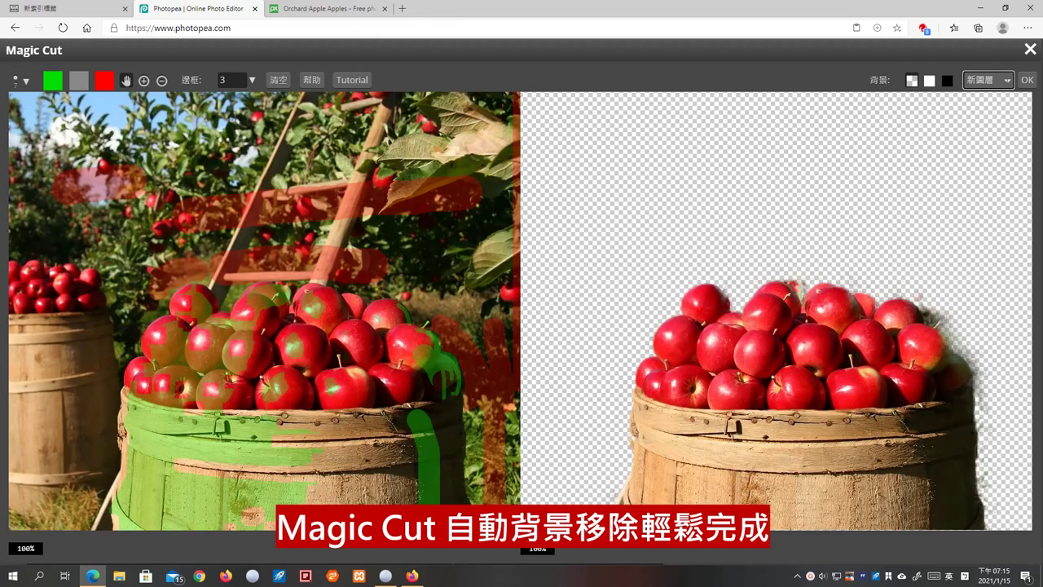
Output the cut-out as a raster mask (光柵遮罩) and apply it to the apple layer.
click(1007, 80)
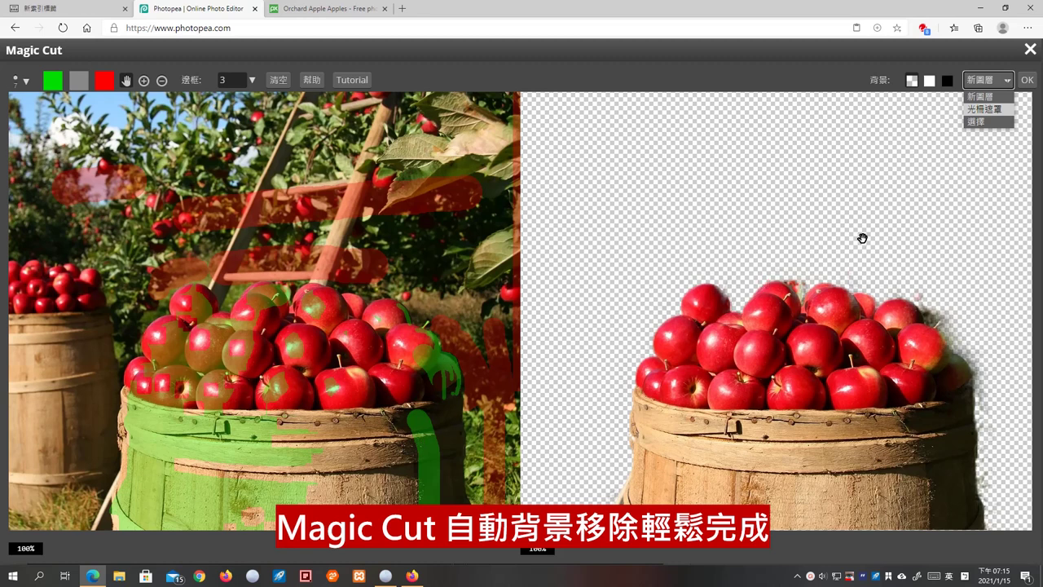
click(1002, 109)
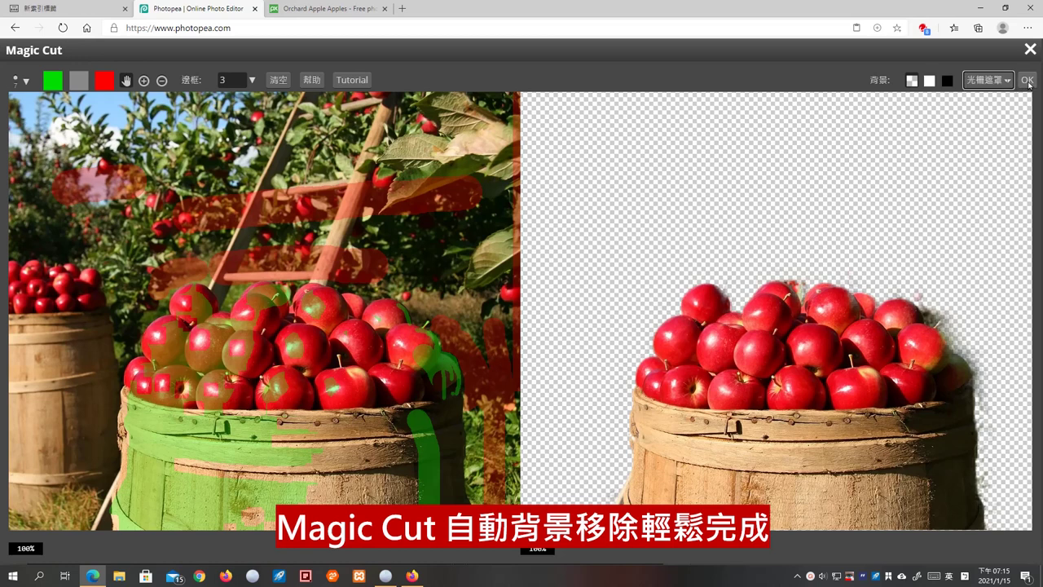
click(1027, 81)
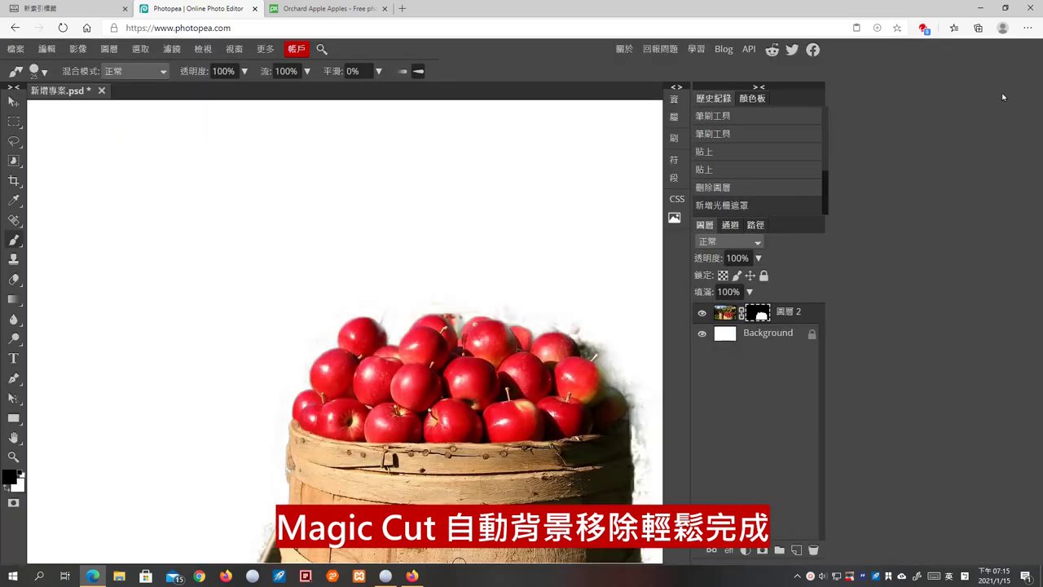
Brush the layer mask black and white to clean leftover background around the apples' right edge and the barrel's sides.
click(13, 438)
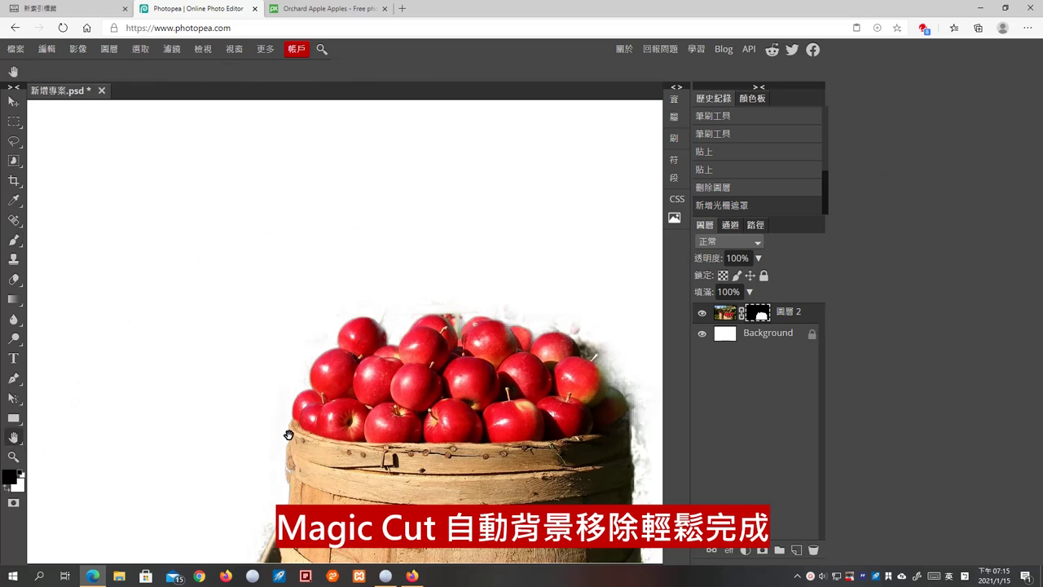
drag(487, 433, 448, 412)
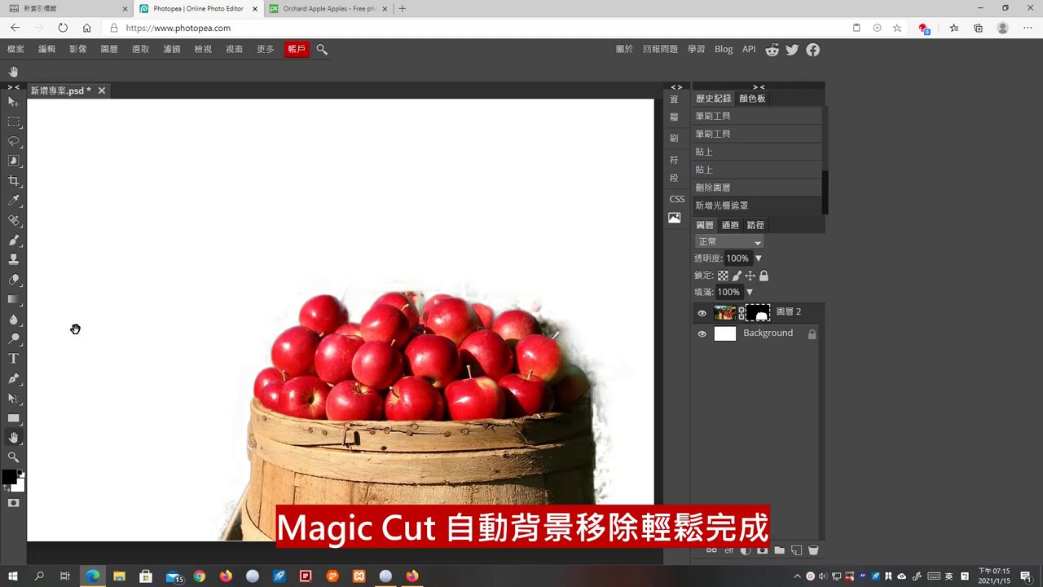
click(15, 242)
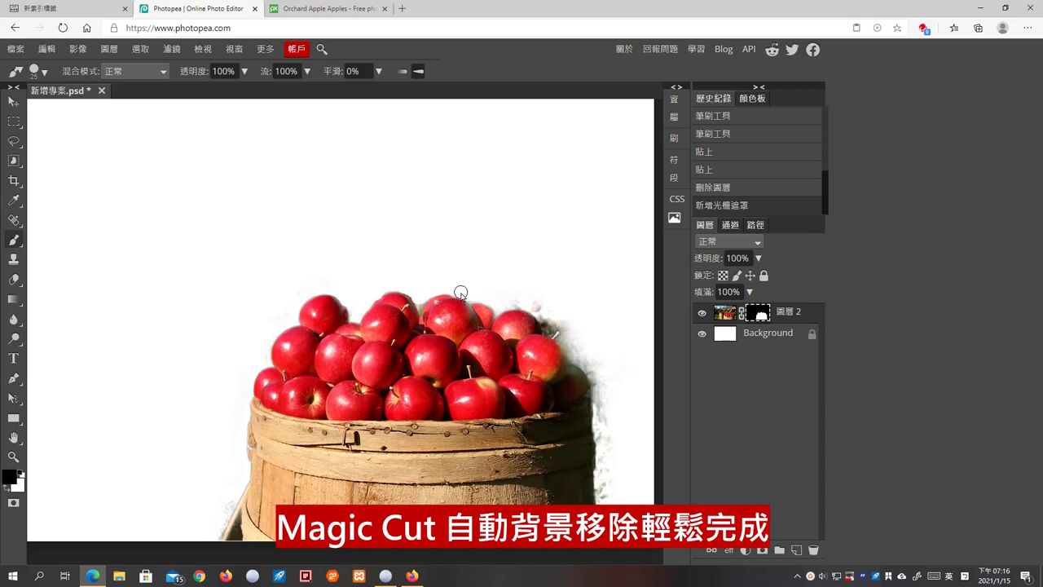
mouse_move(497, 296)
mouse_down()
mouse_move(537, 304)
mouse_move(548, 327)
mouse_move(518, 305)
mouse_move(518, 318)
mouse_move(568, 332)
mouse_move(556, 322)
mouse_move(597, 400)
mouse_move(577, 346)
mouse_move(607, 430)
mouse_move(612, 546)
mouse_move(603, 495)
mouse_up()
key(x)
click(525, 318)
key(x)
click(567, 352)
click(545, 321)
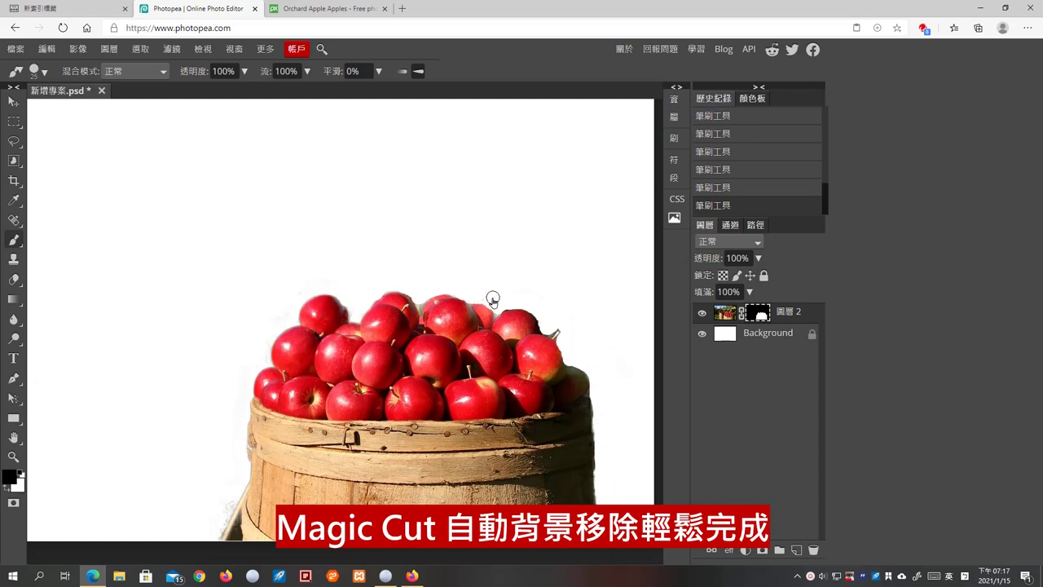
drag(224, 526, 233, 539)
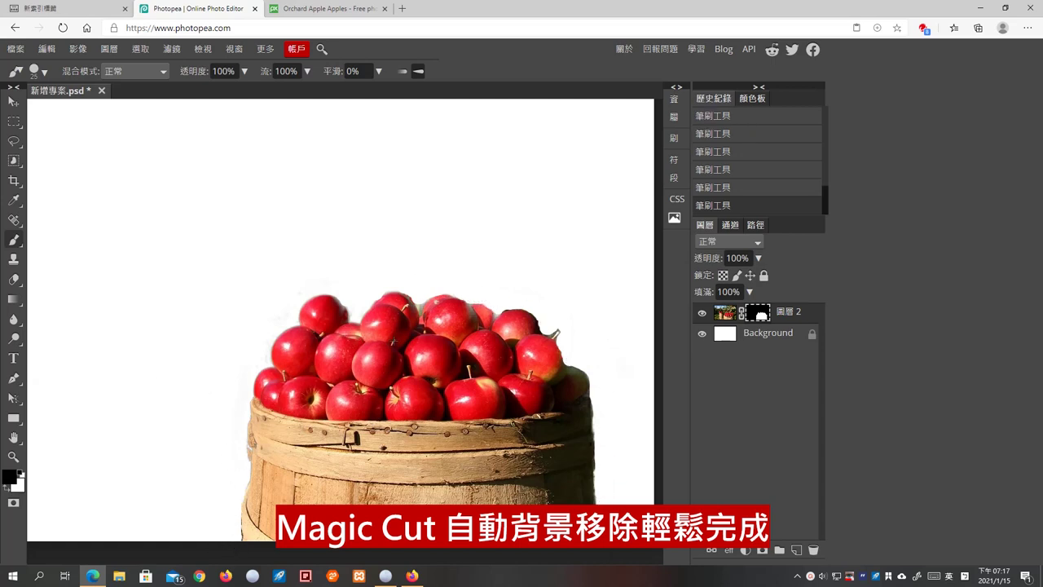
Refine the layer mask along the apples' upper edges and the rightmost stem with a smaller brush.
scroll(392, 339, up, 3)
key(bracketleft)
key(bracketleft)
key(bracketleft)
key(bracketleft)
click(448, 276)
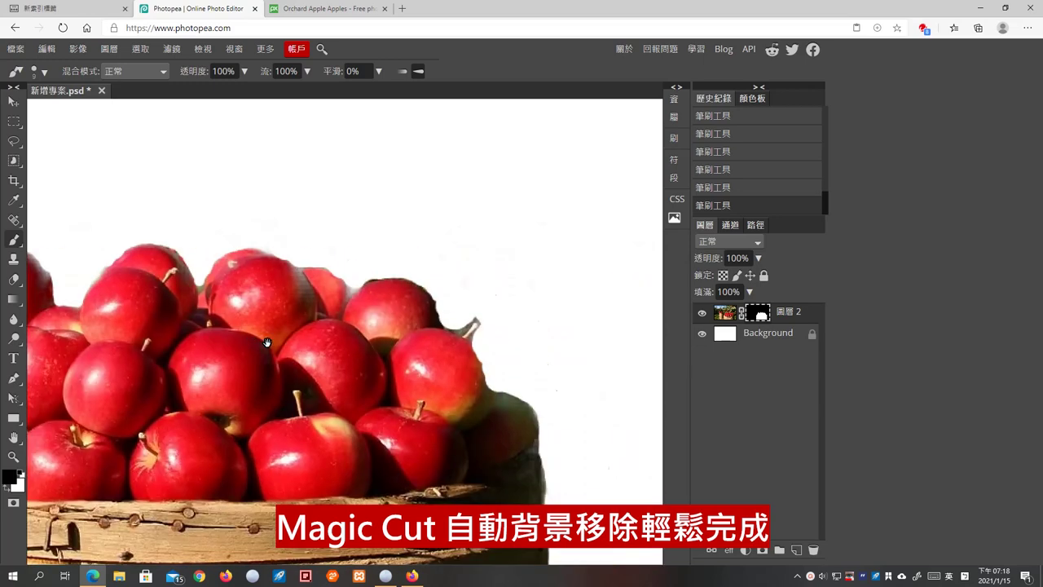
key(x)
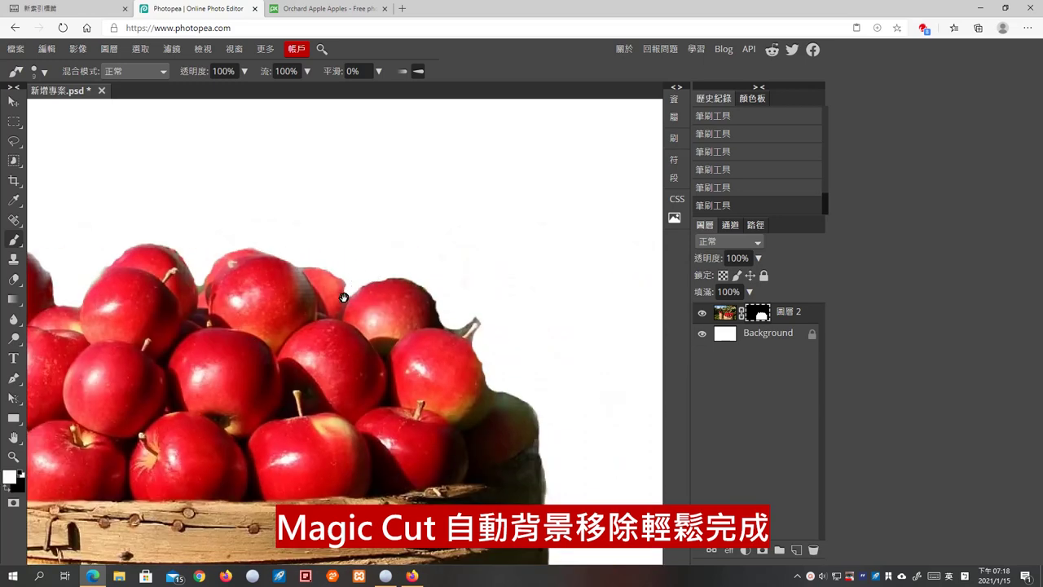
key(x)
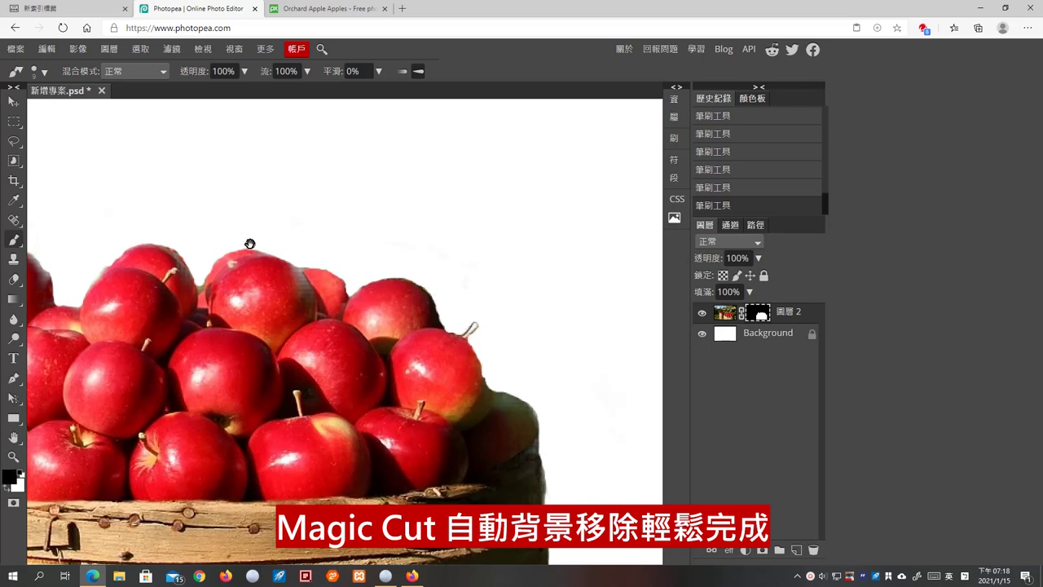
scroll(465, 282, down, 5)
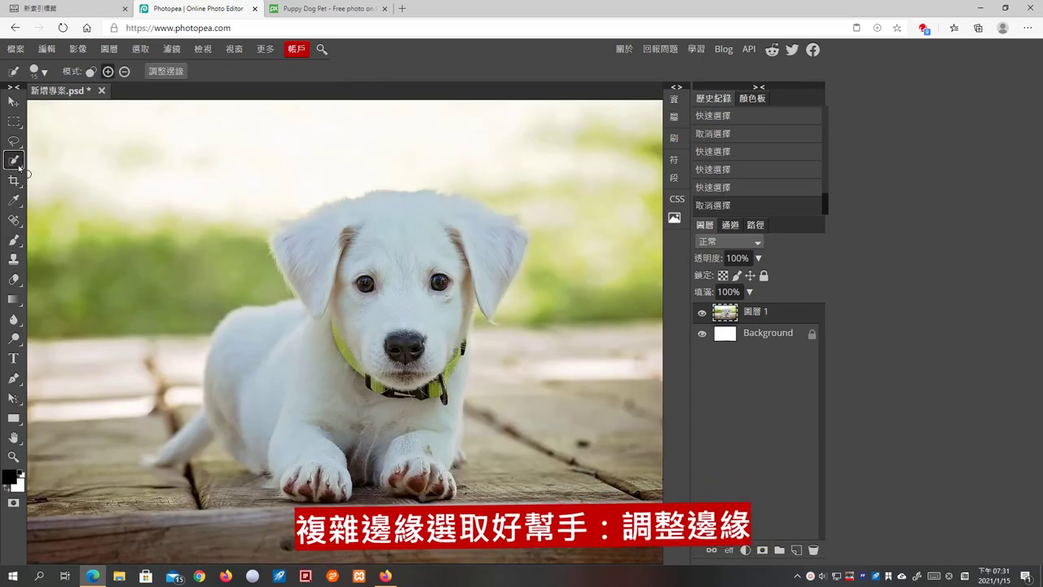
Select the white puppy with the Quick Selection tool, starting from its head.
right_click(18, 166)
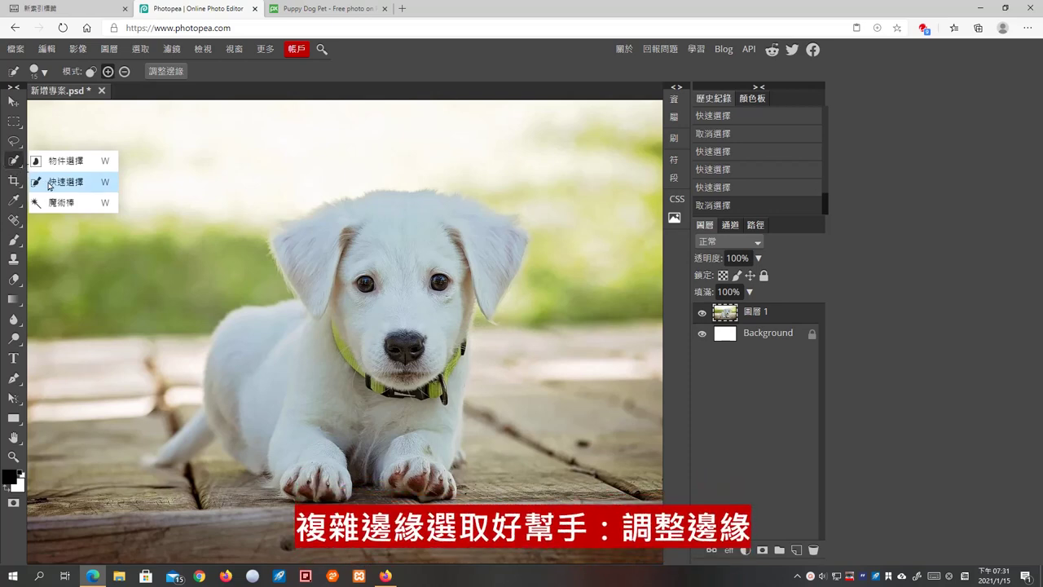
click(50, 185)
drag(437, 214, 418, 244)
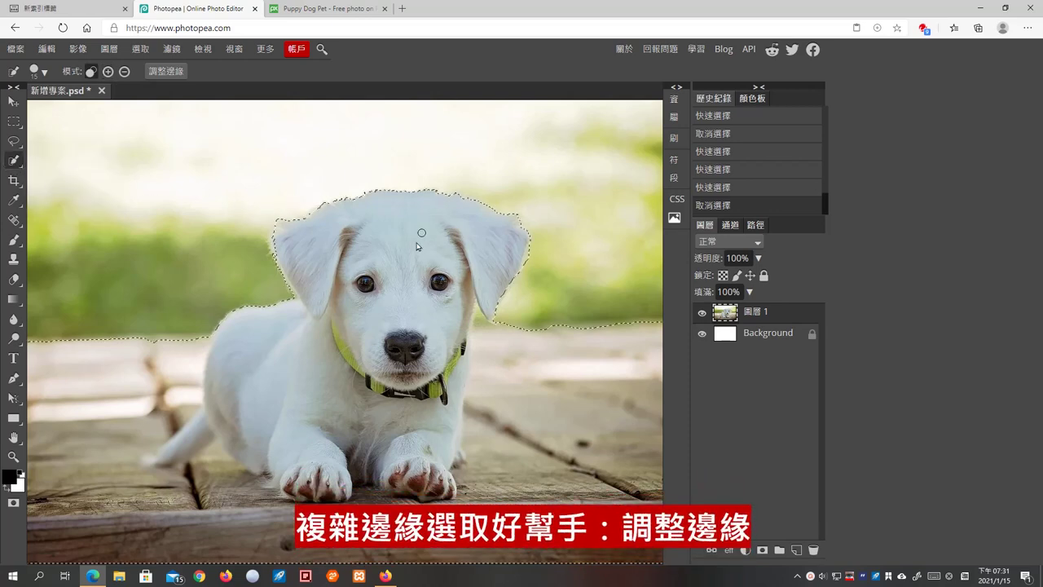
drag(369, 359, 370, 359)
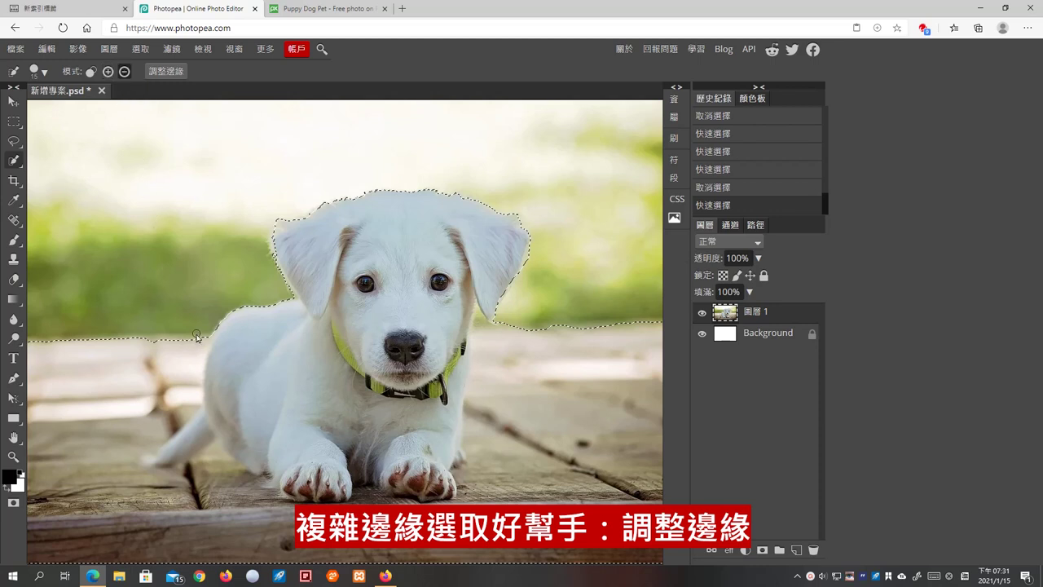
Subtract the wooden deck from the selection and correct its outline around the front paws and tail.
mouse_move(44, 470)
alt+mouse_down()
mouse_move(230, 510)
mouse_move(587, 492)
alt+mouse_up()
drag(440, 481, 309, 482)
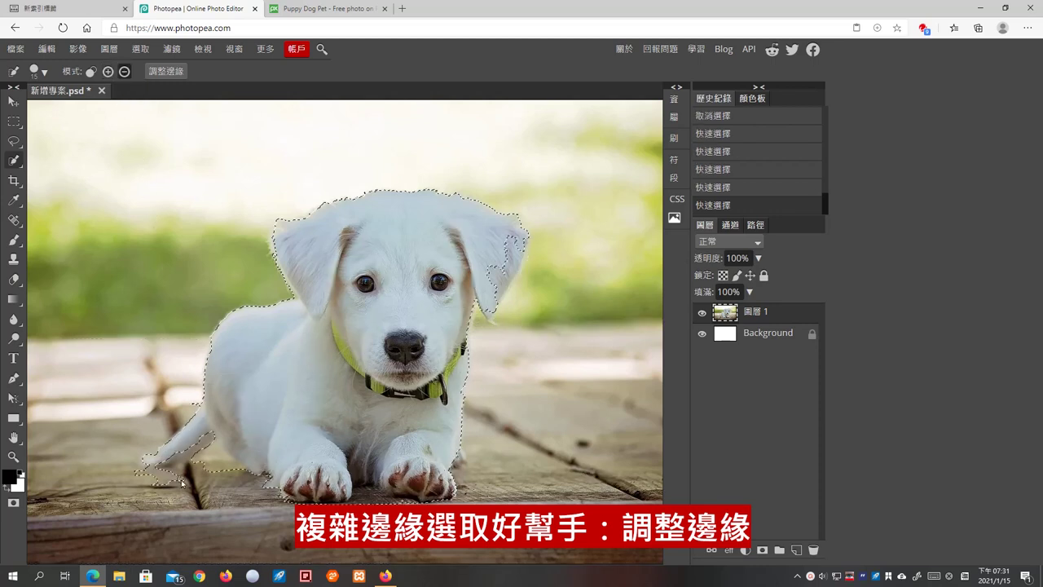
alt+drag(232, 471, 163, 481)
drag(188, 447, 242, 419)
alt+click(192, 410)
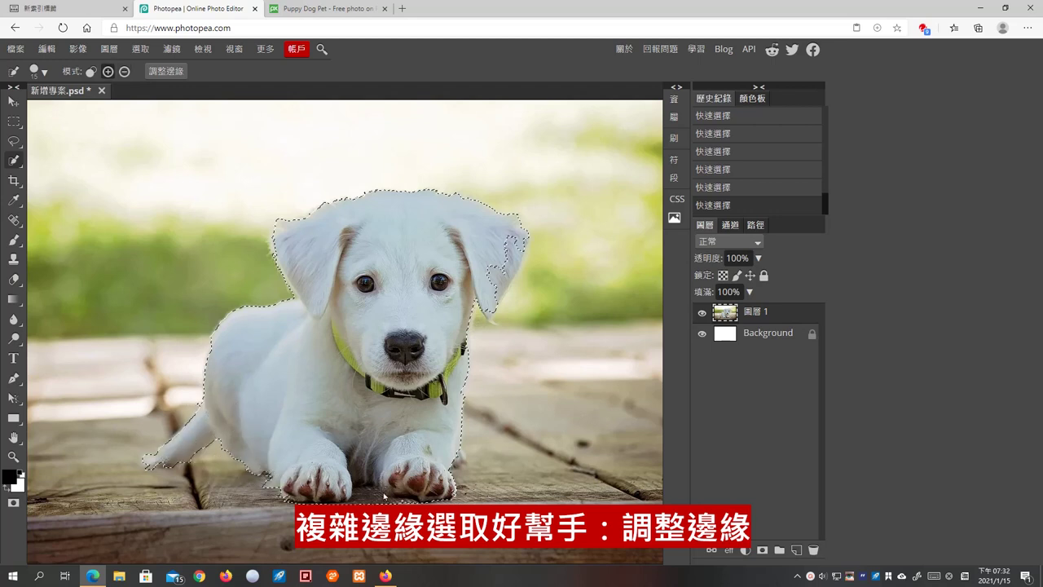
Trim the selection between the front paws and add the missing part of the puppy's right-hand ear.
alt+drag(363, 496, 405, 498)
key(alt)
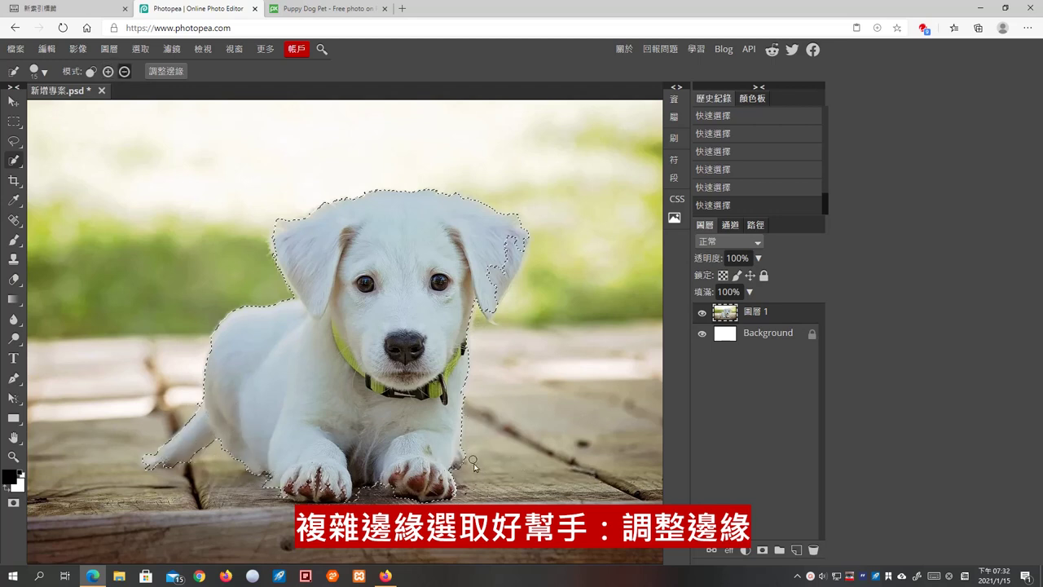
drag(515, 244, 507, 324)
key(alt)
Open Refine Edge (調整邊緣) for the puppy selection and paint the left-hand front paw as white foreground.
click(165, 71)
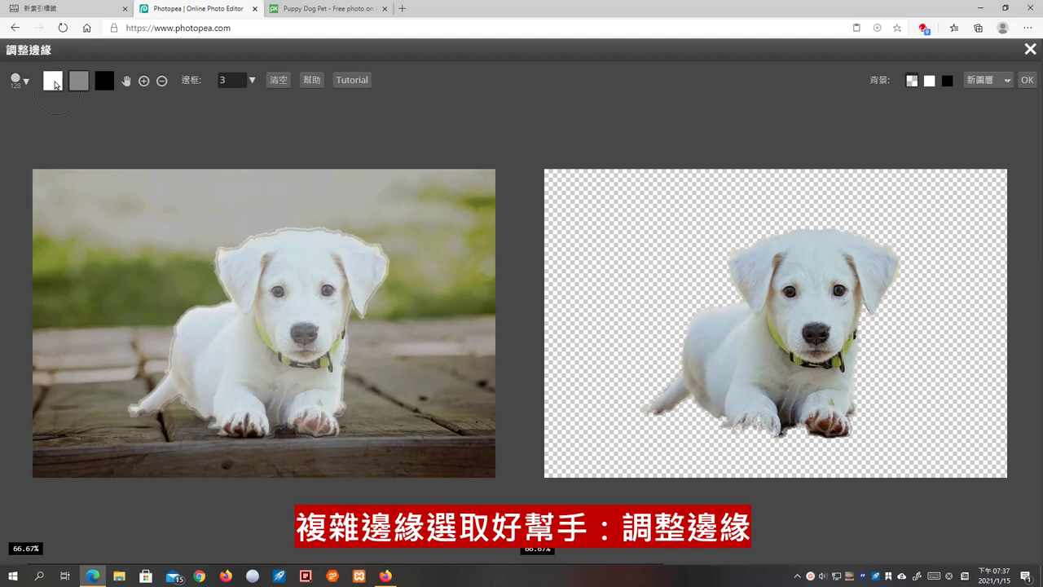
click(78, 82)
click(79, 81)
click(53, 82)
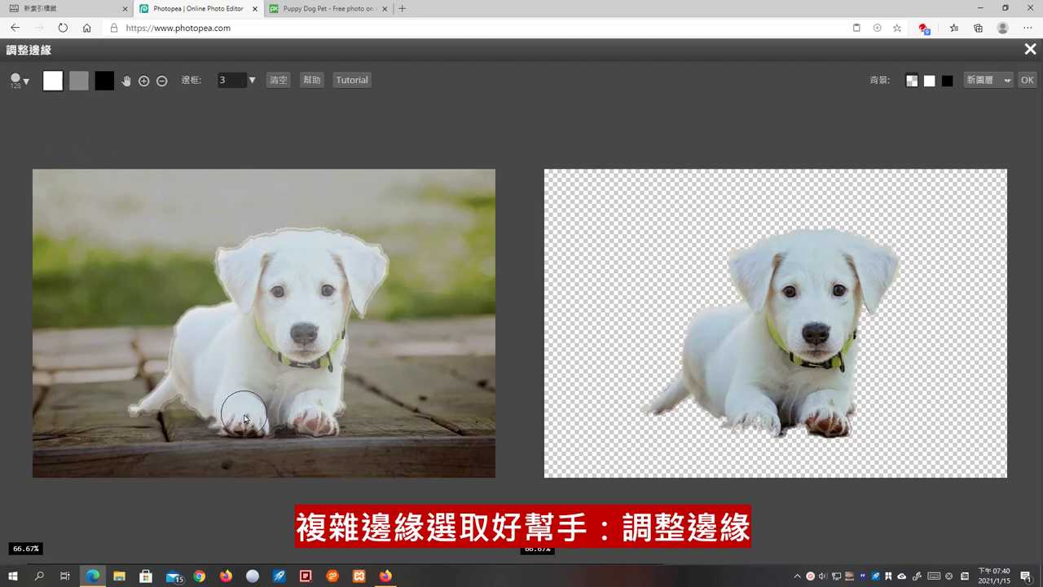
drag(245, 418, 245, 416)
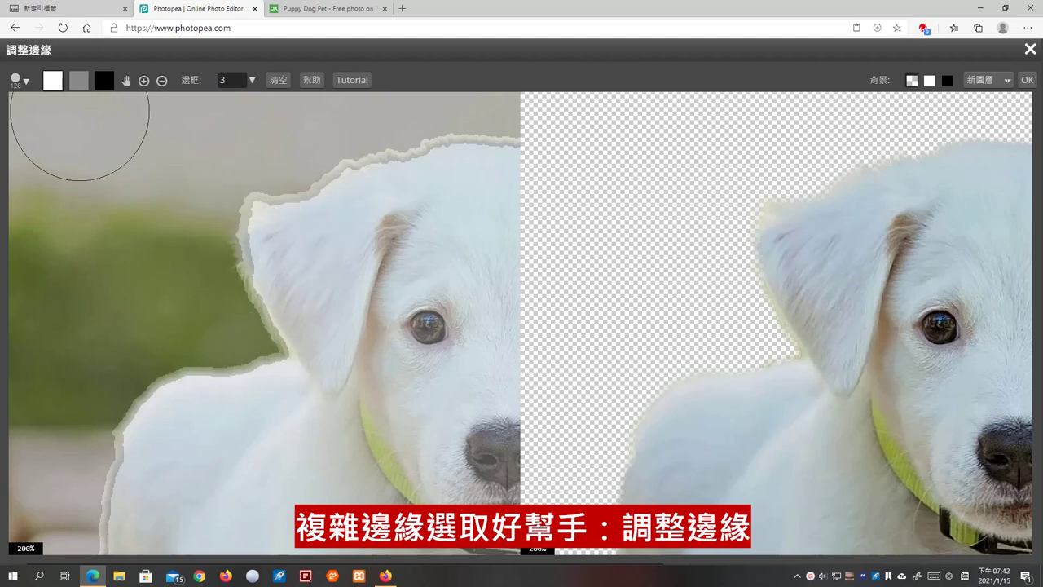
Widen the gray edge zone along the left-hand ear with a size 10 brush and preview the cut-out on black.
click(79, 80)
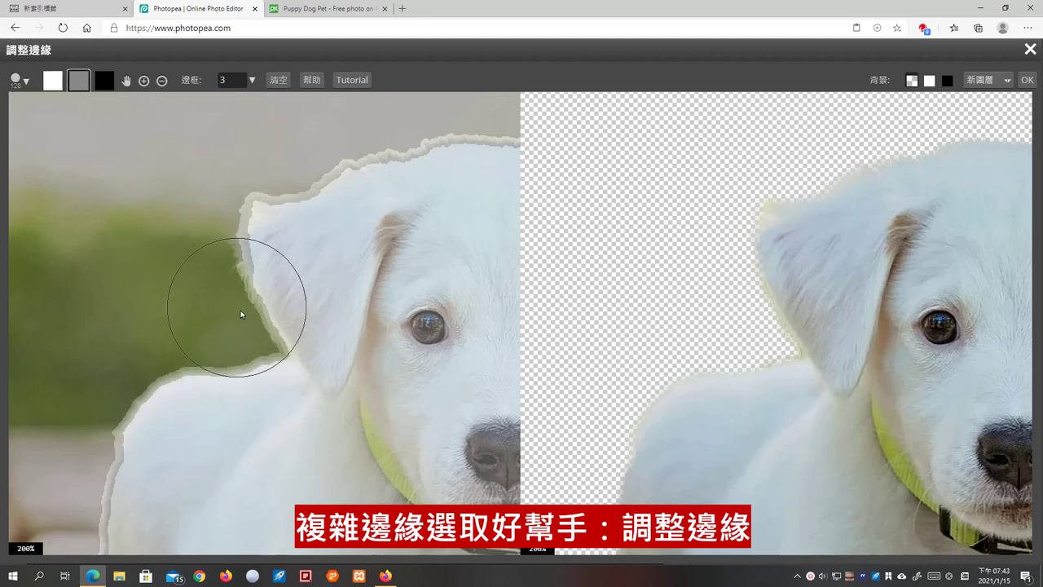
key(bracketleft)
key(bracketleft)
key(bracketleft)
key(bracketleft)
key(bracketleft)
key(bracketleft)
key(bracketleft)
key(bracketleft)
key(bracketleft)
key(bracketleft)
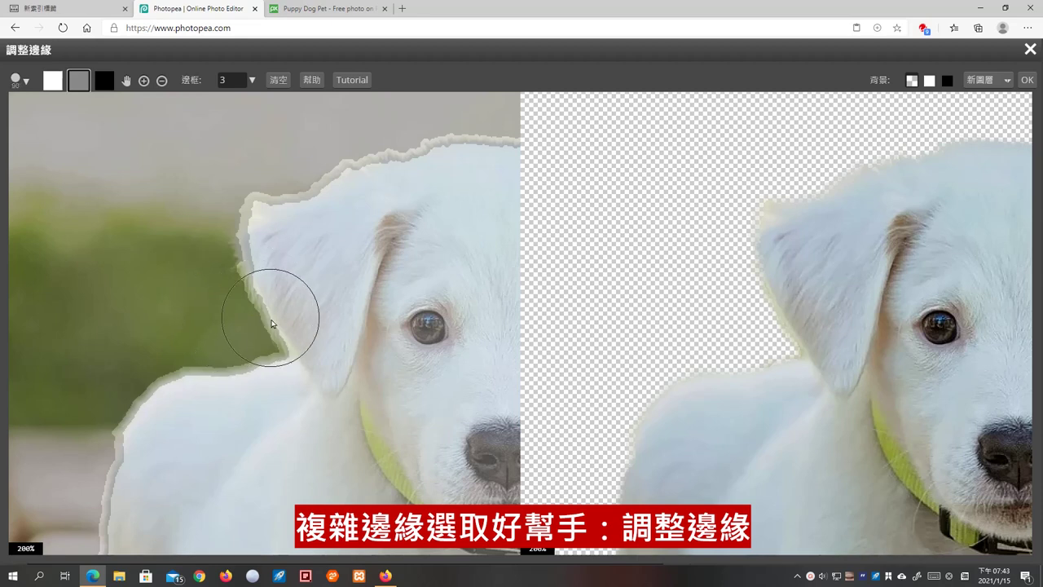
key(bracketleft)
key(bracketleft)
key(bracketleft)
key(bracketleft)
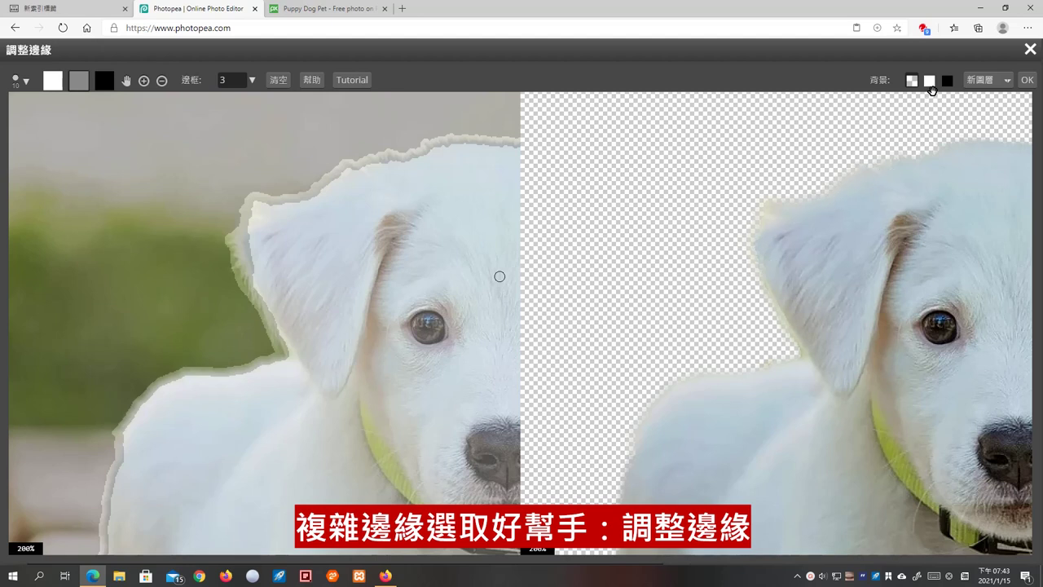
click(946, 81)
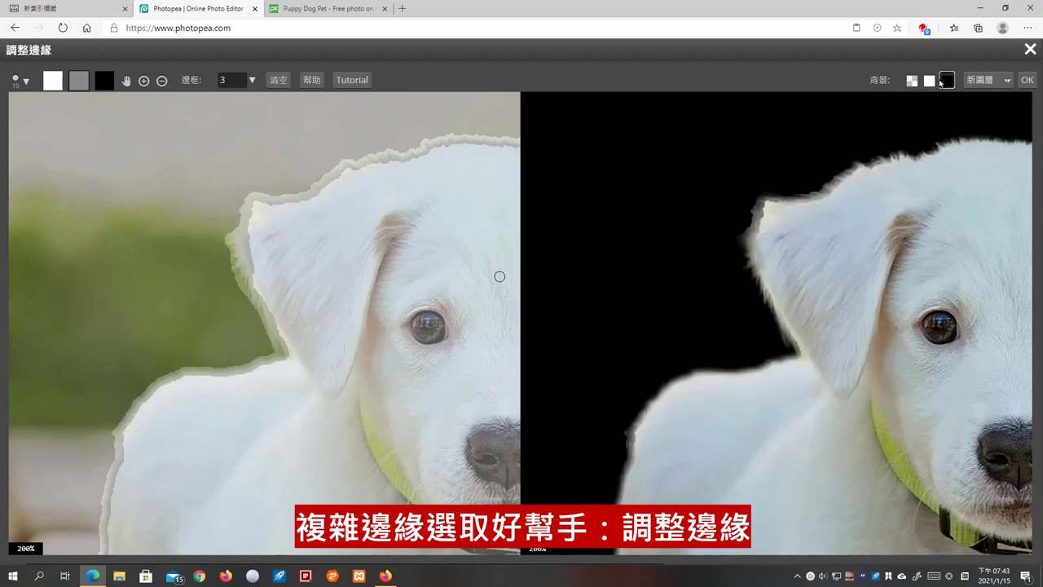
Compare the puppy cut-out preview on a white background and on a black background.
click(929, 81)
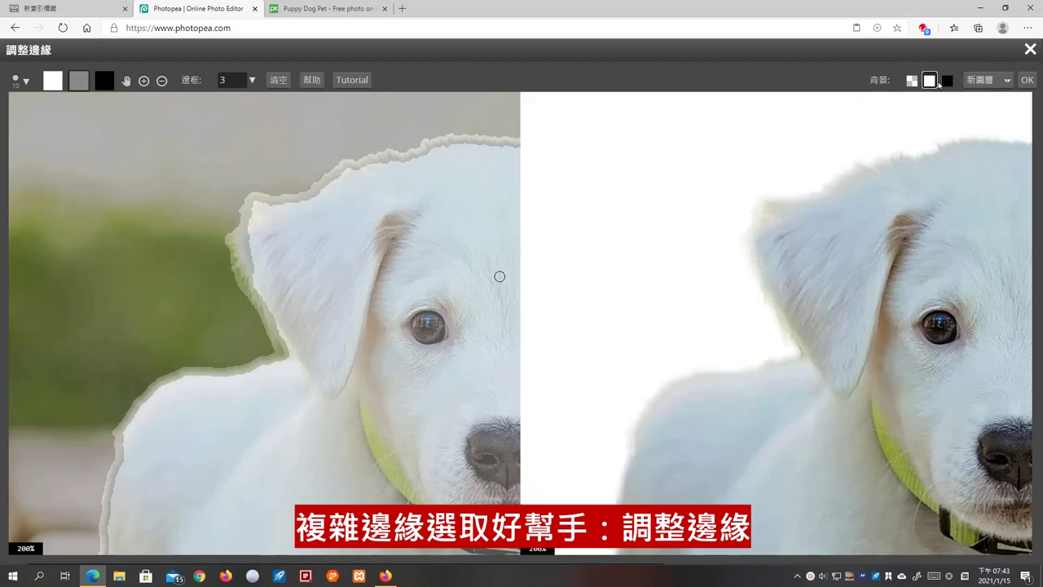
click(946, 80)
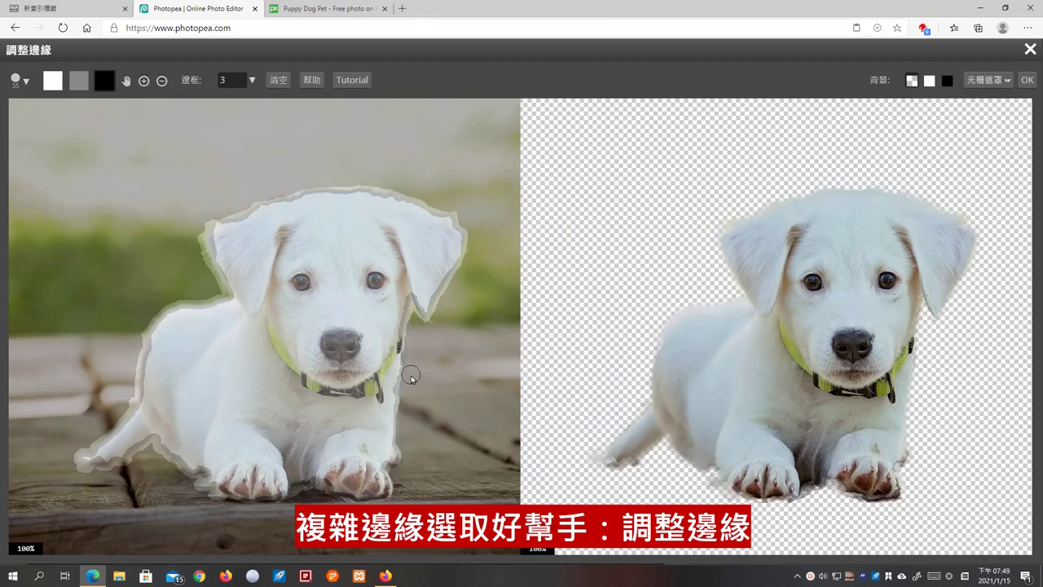
Mark the background around the tail, belly and back as black, refining the outline with a size 15 brush.
mouse_move(127, 470)
mouse_down()
mouse_move(151, 454)
mouse_move(213, 505)
mouse_up()
scroll(133, 496, up, 1)
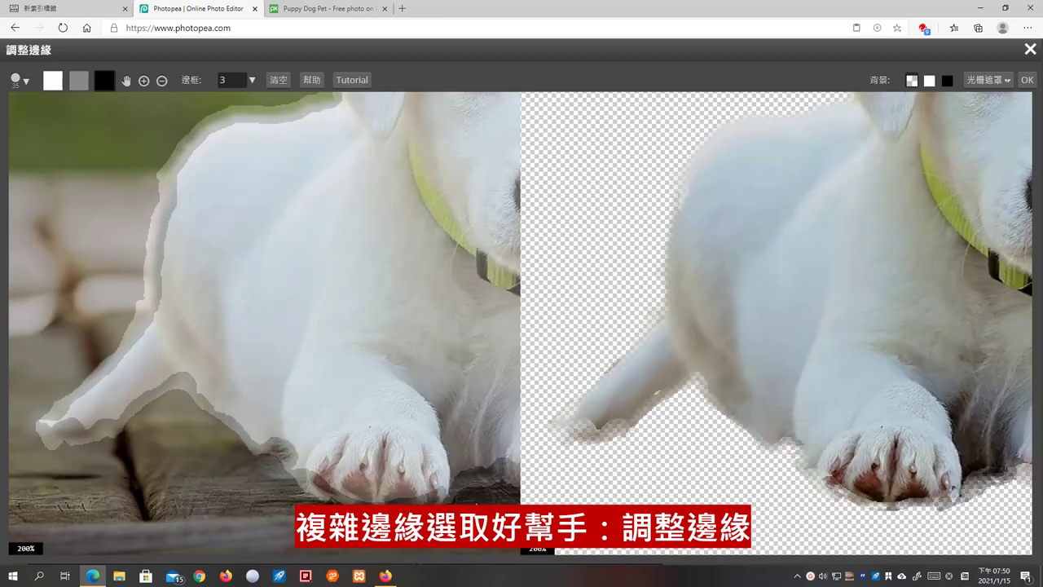
key(bracketleft)
key(bracketleft)
mouse_move(46, 427)
mouse_down()
mouse_move(168, 376)
mouse_move(295, 463)
mouse_move(237, 447)
mouse_move(294, 485)
mouse_move(60, 447)
mouse_move(147, 415)
mouse_move(194, 429)
mouse_up()
mouse_move(59, 401)
mouse_down()
mouse_move(119, 345)
mouse_move(166, 163)
mouse_move(265, 102)
mouse_up()
key(space)
drag(166, 403, 111, 440)
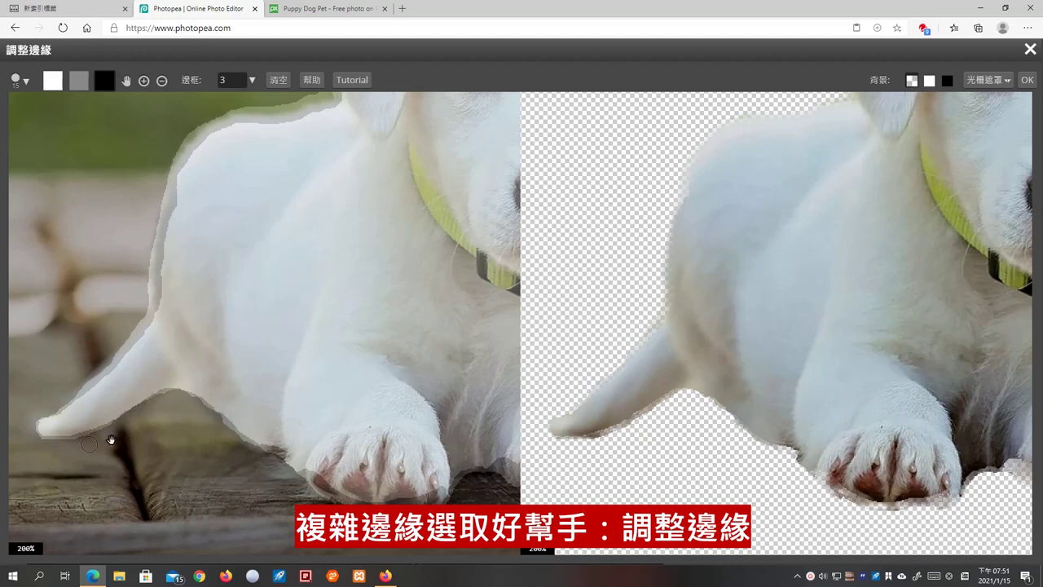
Clean up the edge around the front paws and beside the chest by painting the leftover deck as black background.
key(space)
drag(407, 456, 138, 459)
mouse_move(228, 502)
mouse_down()
mouse_move(400, 499)
mouse_move(377, 480)
mouse_move(335, 495)
mouse_move(238, 471)
mouse_move(372, 426)
mouse_move(359, 478)
mouse_up()
click(52, 80)
scroll(403, 350, up, 3)
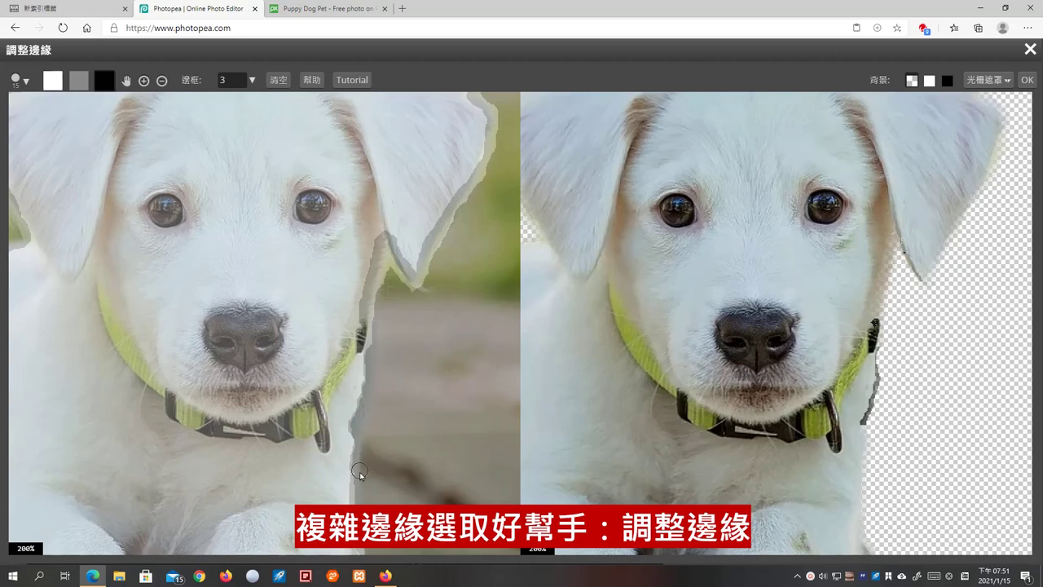
scroll(433, 443, down, 3)
Output the refined puppy selection as a raster mask (光柵遮罩) on its layer.
click(988, 80)
click(987, 109)
click(1026, 80)
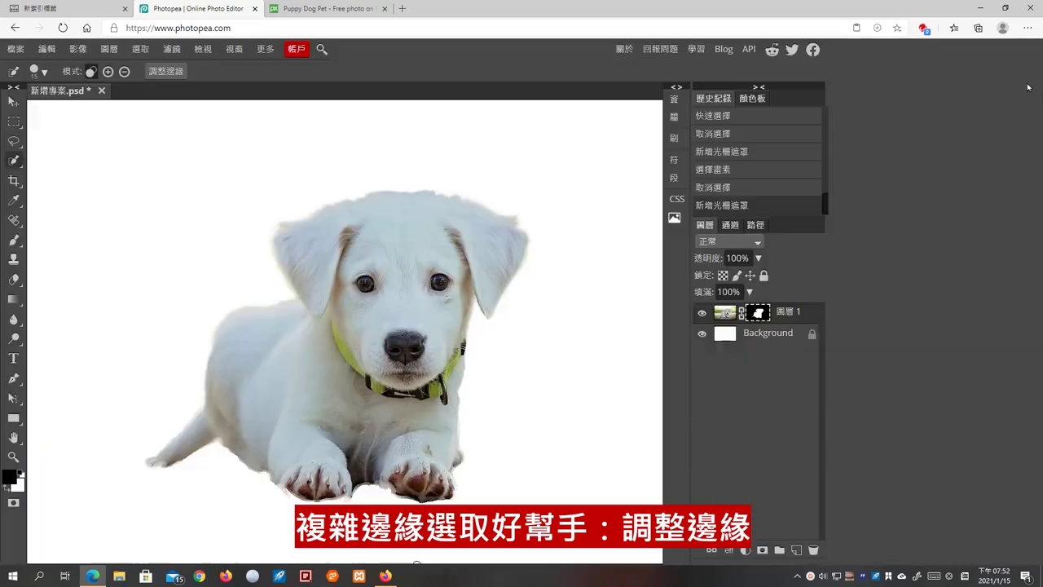